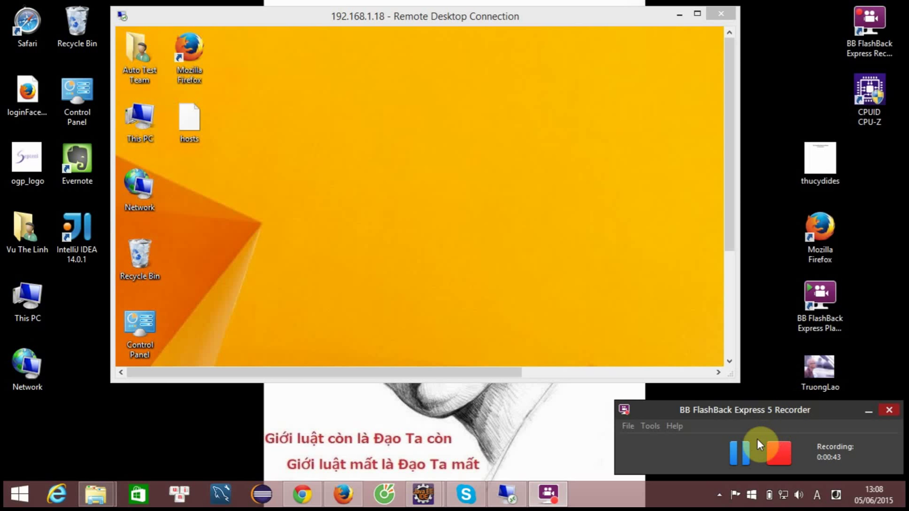
{"action": "left_click", "coordinate": [743, 448]}
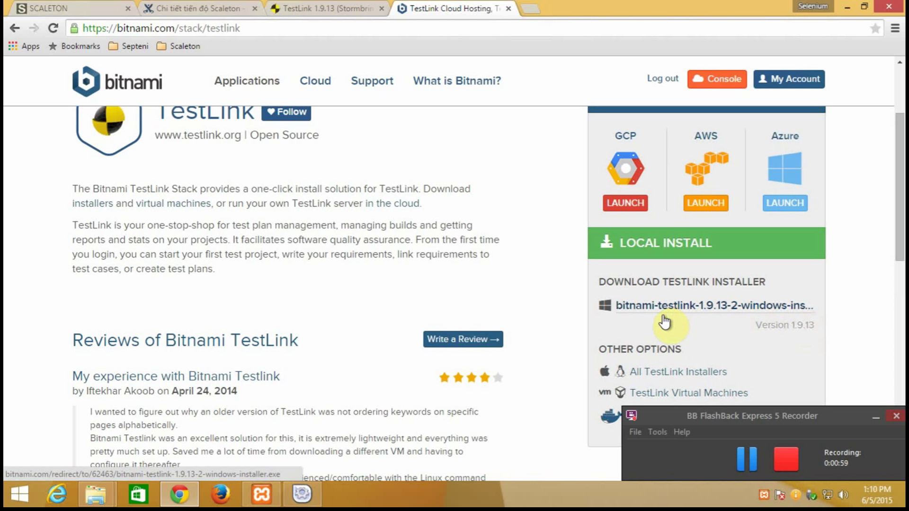
Bring up the Downloads folder and widen the Name column to show the full Bitnami TestLink installer file name
{"action": "mouse_move", "coordinate": [96, 498]}
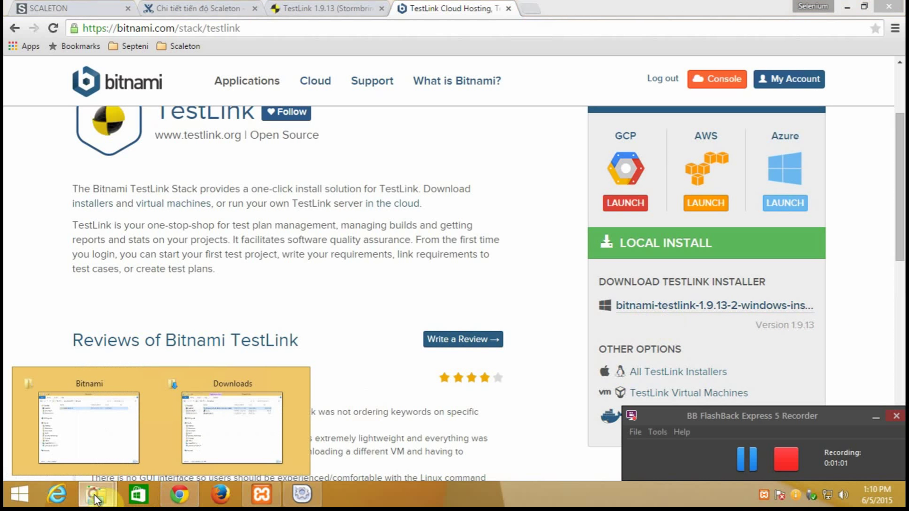
{"action": "left_click", "coordinate": [236, 439]}
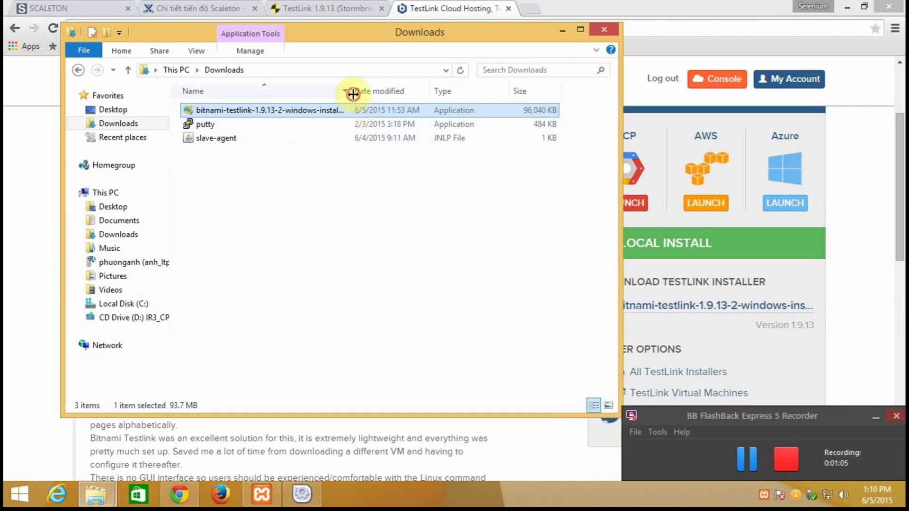
{"action": "left_click_drag", "start_coordinate": [351, 91], "coordinate": [430, 92]}
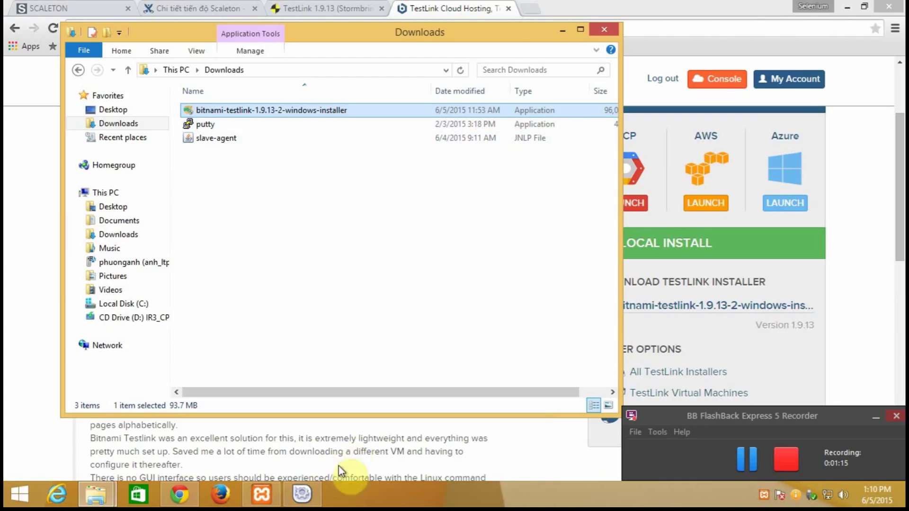
Look through the TestLink installation folder C:\Bitnami\testlink-1.9.13-2 and minimize the file window
{"action": "left_click", "coordinate": [107, 193]}
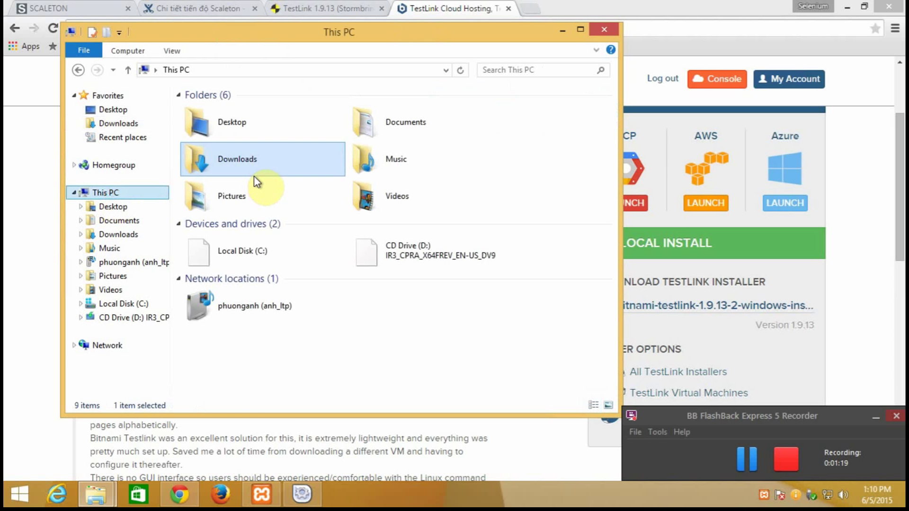
{"action": "double_click", "coordinate": [262, 246]}
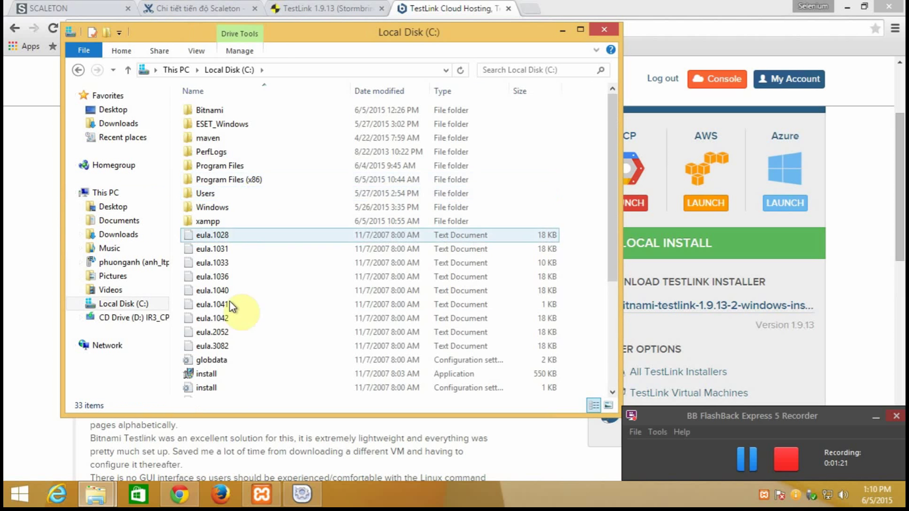
{"action": "scroll", "coordinate": [235, 311], "scroll_direction": "down", "scroll_amount": 4}
{"action": "scroll", "coordinate": [233, 308], "scroll_direction": "up", "scroll_amount": 4}
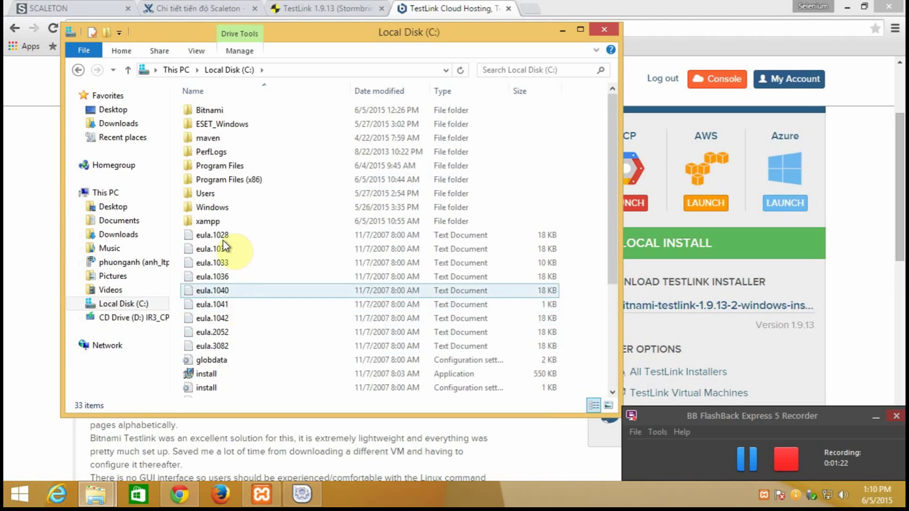
{"action": "double_click", "coordinate": [211, 112]}
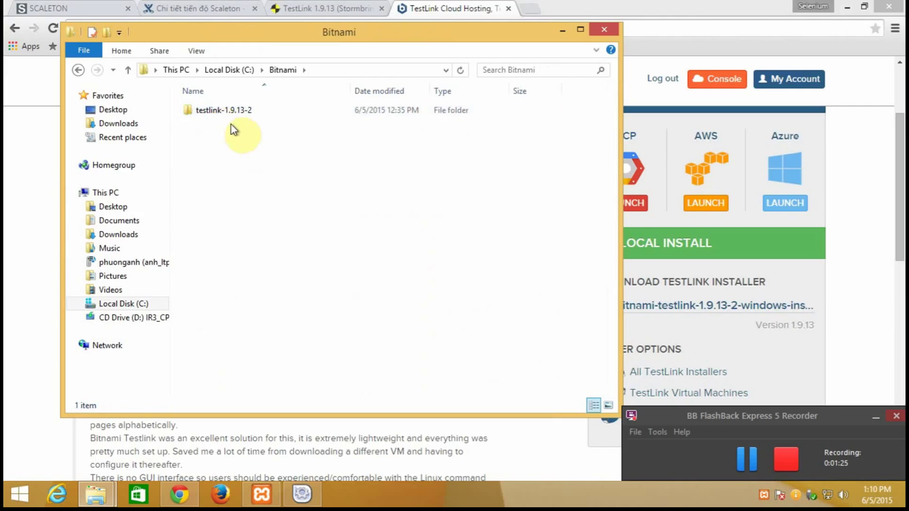
{"action": "left_click", "coordinate": [231, 113]}
{"action": "double_click", "coordinate": [231, 114]}
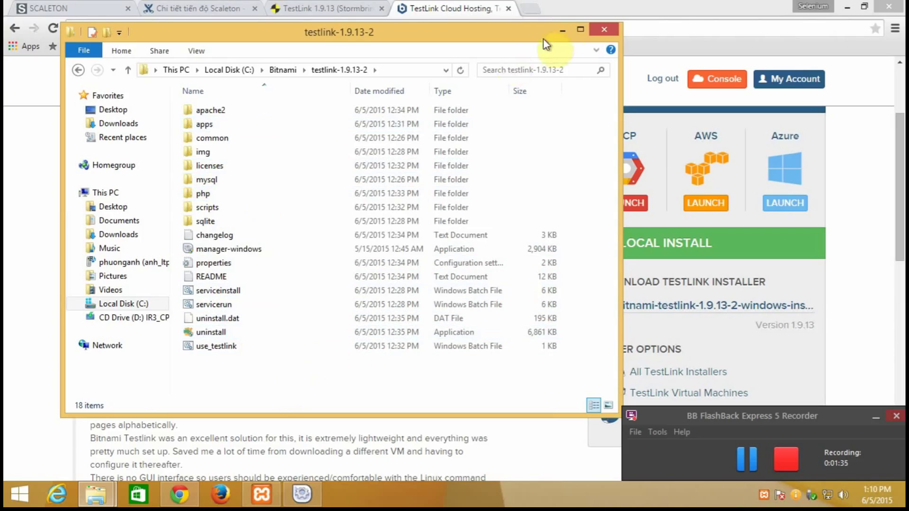
{"action": "left_click", "coordinate": [563, 32]}
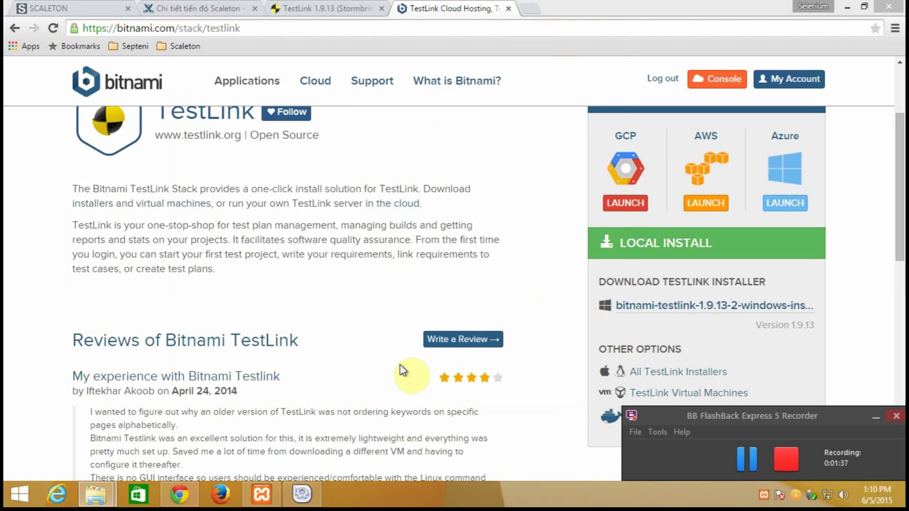
Bring up the Bitnami TestLink Stack manager and check the status of the MySQL and Apache servers
{"action": "left_click", "coordinate": [307, 499]}
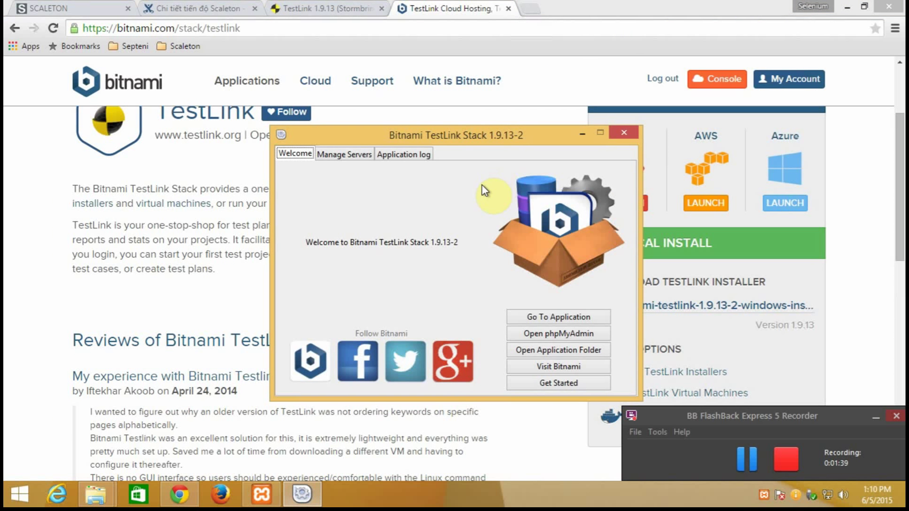
{"action": "left_click", "coordinate": [428, 136]}
{"action": "left_click_drag", "start_coordinate": [428, 135], "coordinate": [446, 92]}
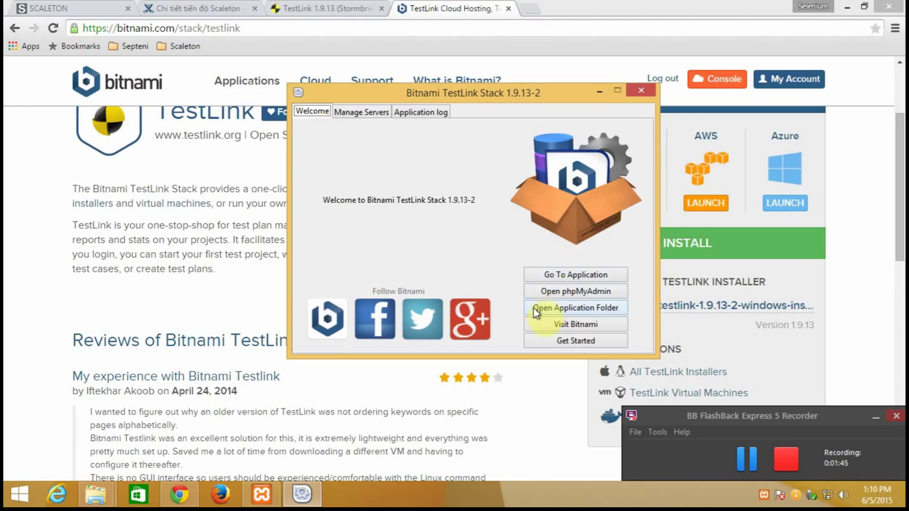
{"action": "left_click", "coordinate": [374, 113]}
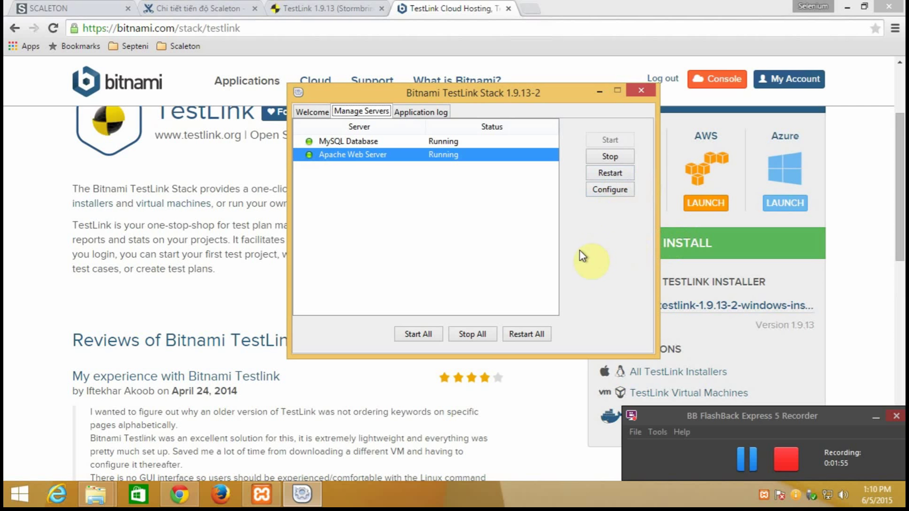
Check the module status in the XAMPP Control Panel and minimize its window
{"action": "left_click", "coordinate": [261, 494]}
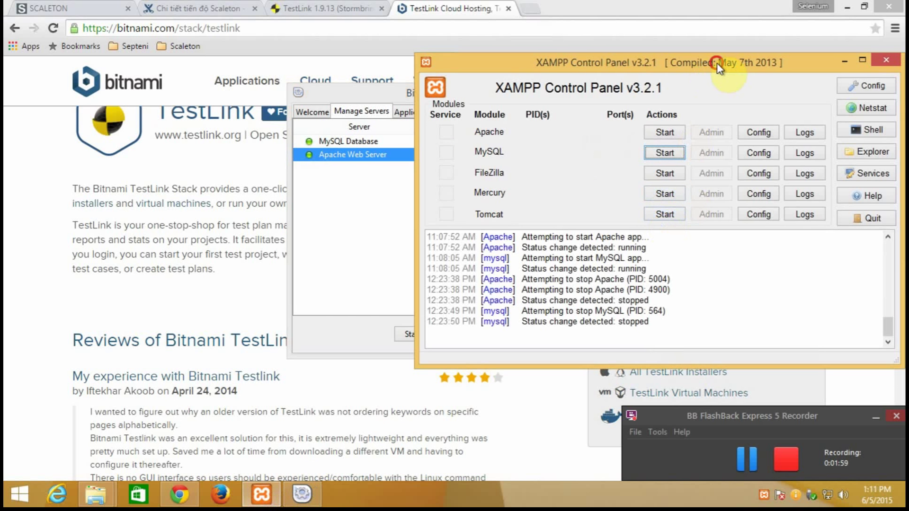
{"action": "left_click_drag", "start_coordinate": [718, 62], "coordinate": [566, 70]}
{"action": "left_click", "coordinate": [693, 67]}
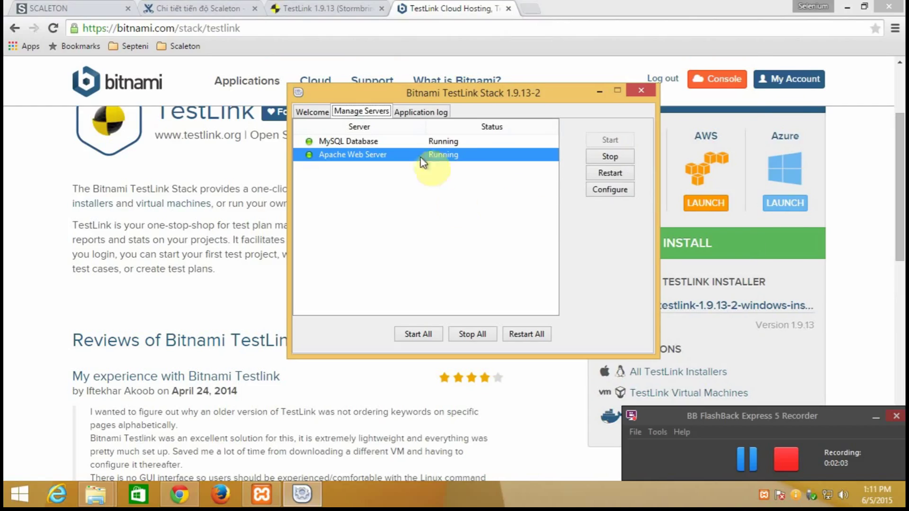
View the Bitnami stack manager's welcome page options and return to the browser
{"action": "left_click", "coordinate": [314, 112]}
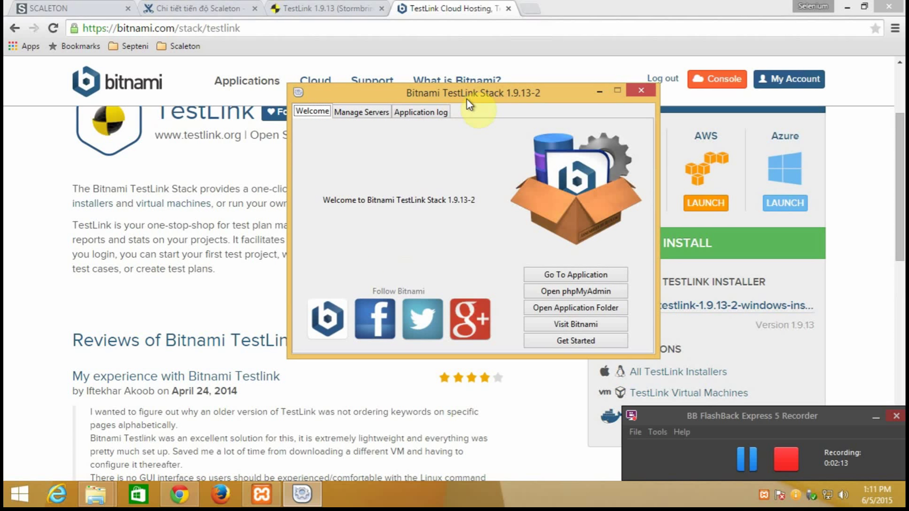
{"action": "left_click_drag", "start_coordinate": [538, 95], "coordinate": [695, 44]}
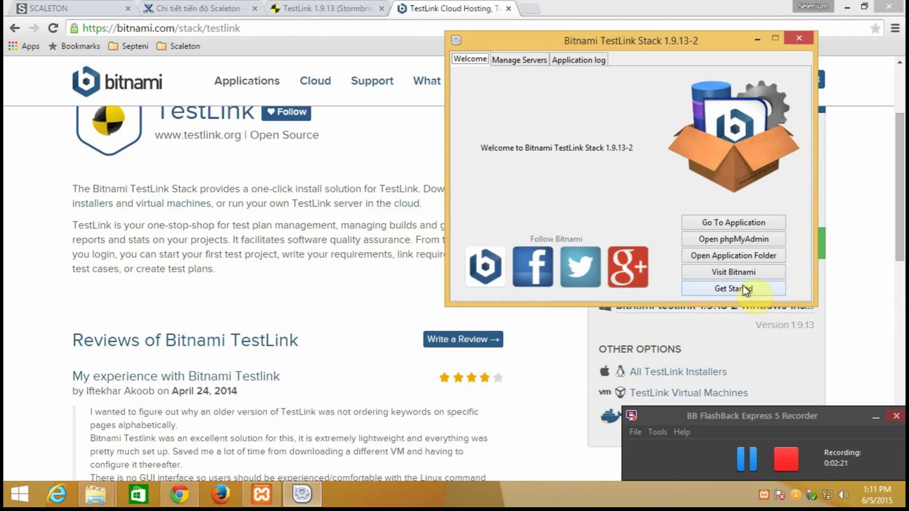
{"action": "left_click", "coordinate": [50, 327]}
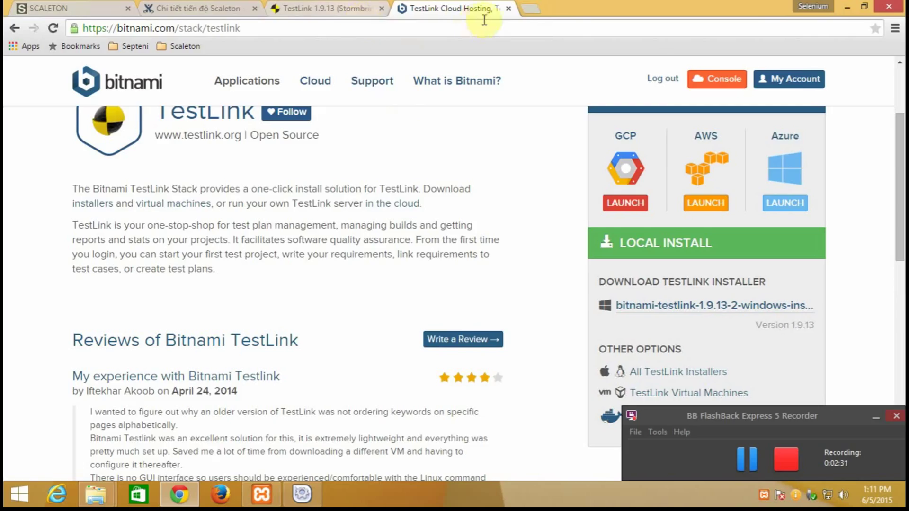
Close the Bitnami TestLink web page and highlight the local TestLink address localhost/testlink/index.php
{"action": "left_click", "coordinate": [507, 9]}
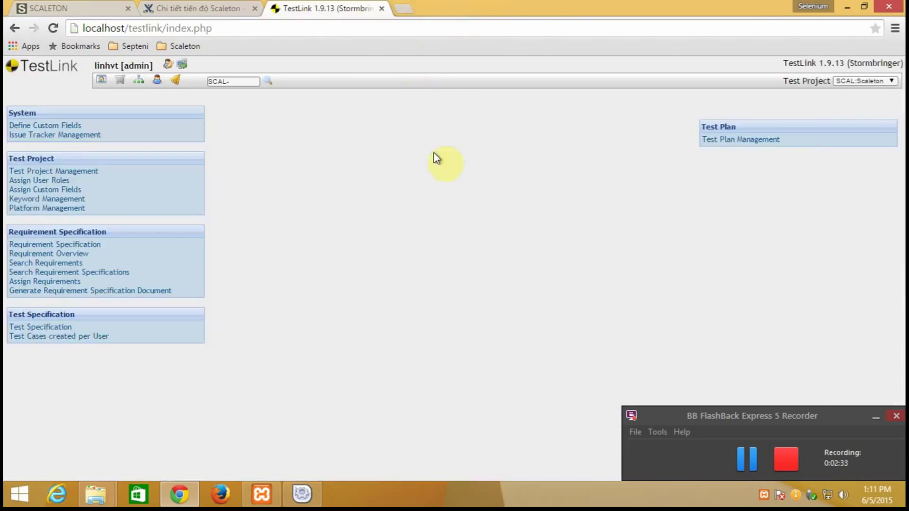
{"action": "left_click", "coordinate": [117, 31]}
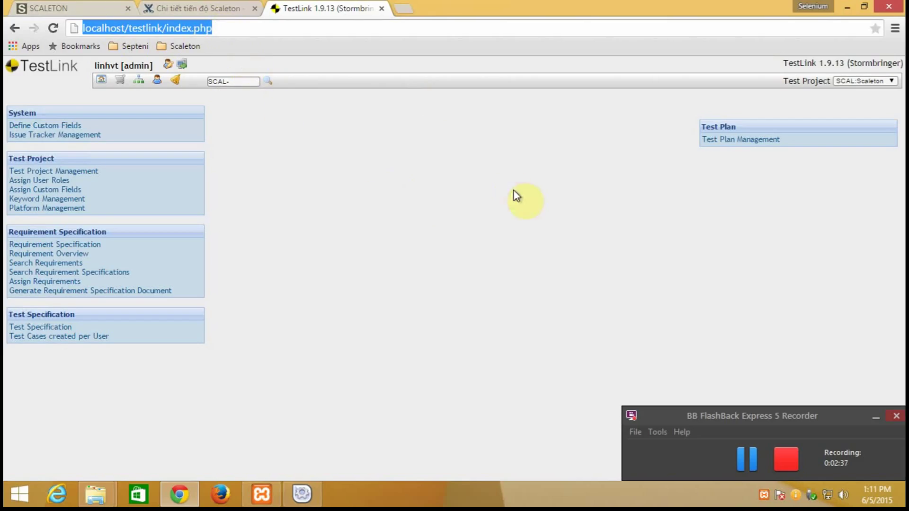
{"action": "left_click", "coordinate": [425, 236]}
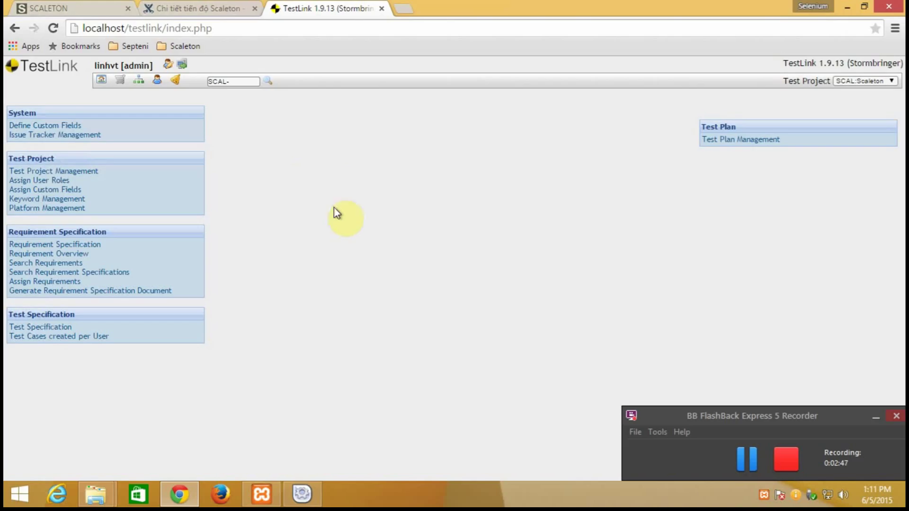
Open Test Project Management from the TestLink home page and start creating a new test project
{"action": "left_click", "coordinate": [49, 68]}
{"action": "left_click", "coordinate": [74, 173]}
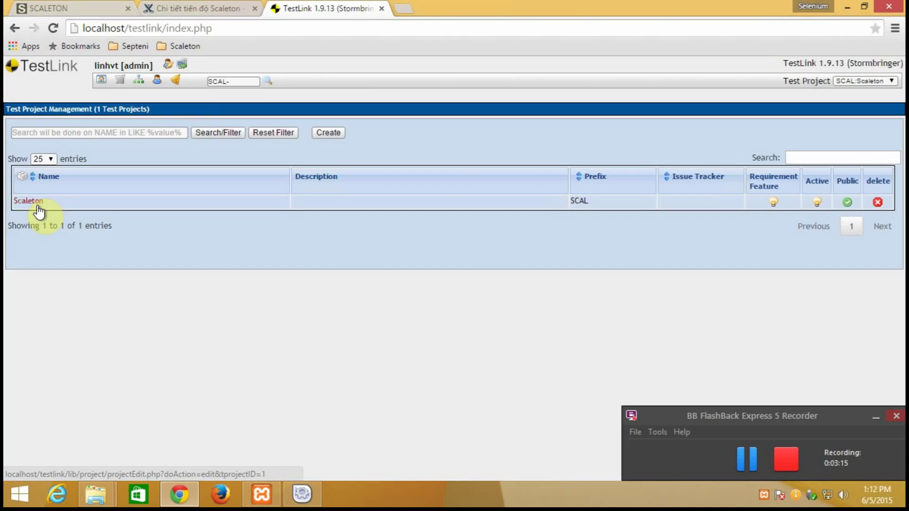
{"action": "left_click", "coordinate": [329, 134]}
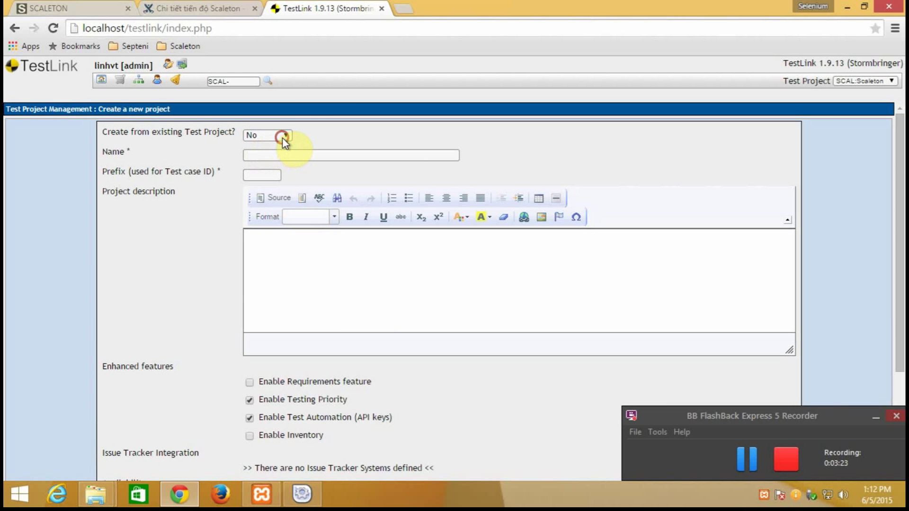
{"action": "left_click", "coordinate": [283, 138]}
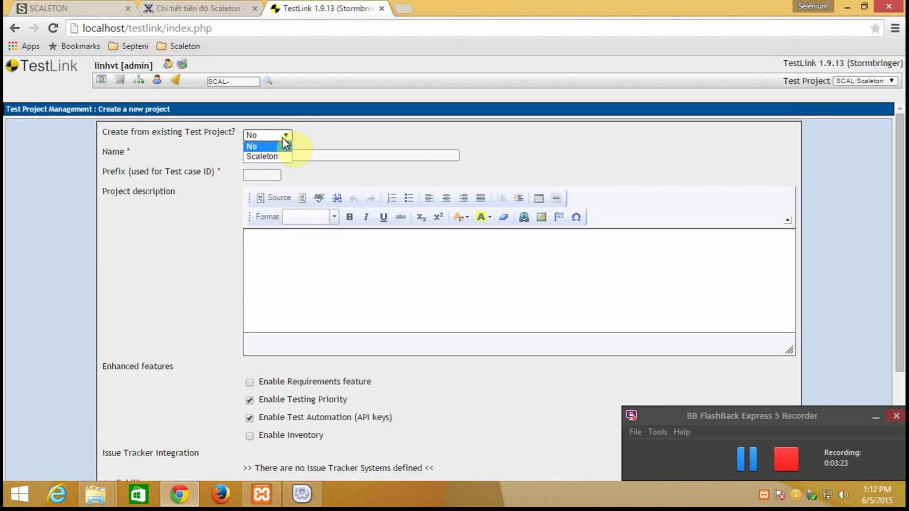
{"action": "left_click", "coordinate": [256, 158]}
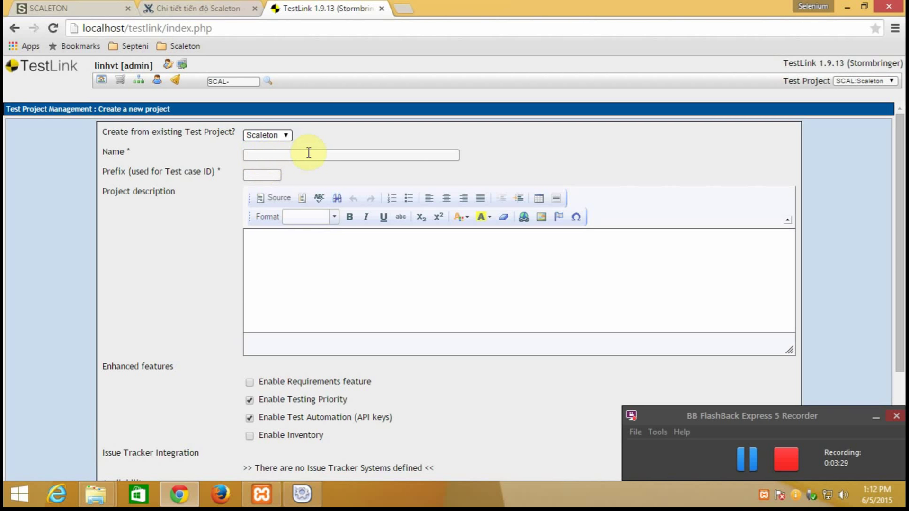
{"action": "left_click", "coordinate": [285, 137]}
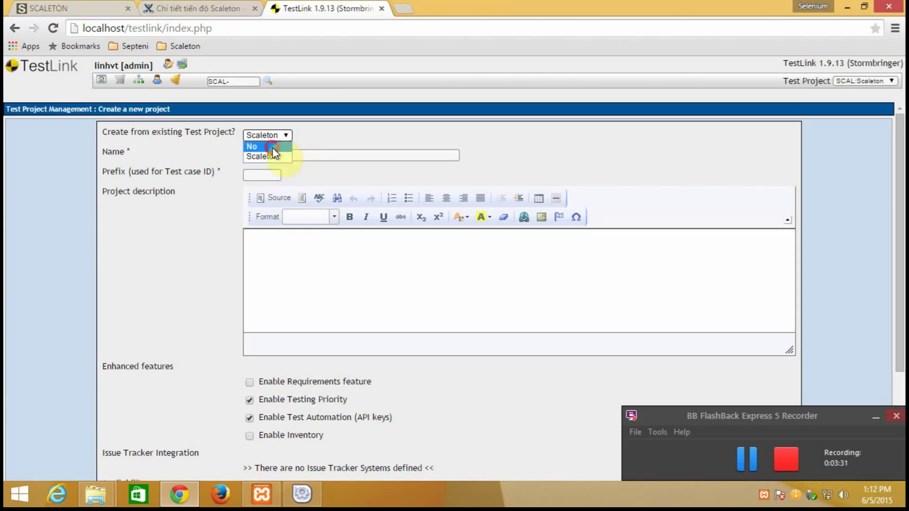
{"action": "left_click", "coordinate": [272, 146]}
Name the new test project Vivivit and set its test case ID prefix to VIVI
{"action": "left_click", "coordinate": [284, 156]}
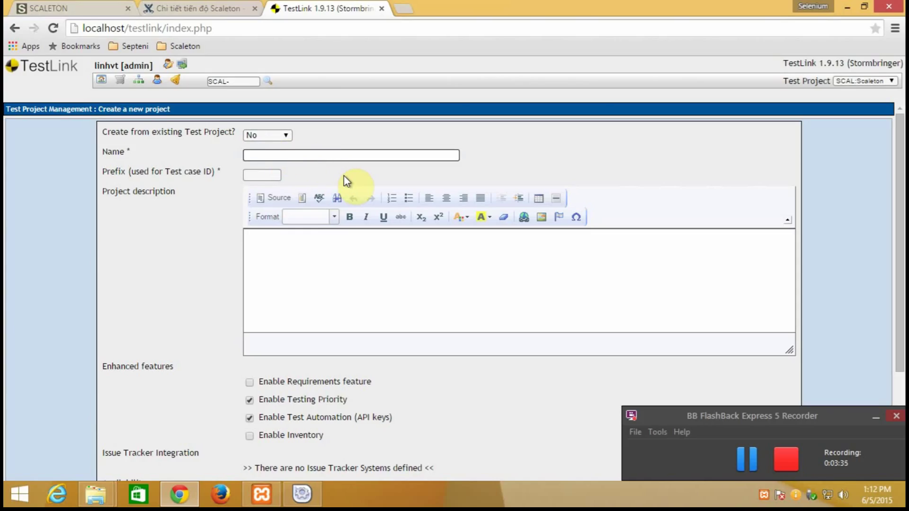
{"action": "type", "text": "Vivivit"}
{"action": "left_click", "coordinate": [258, 175]}
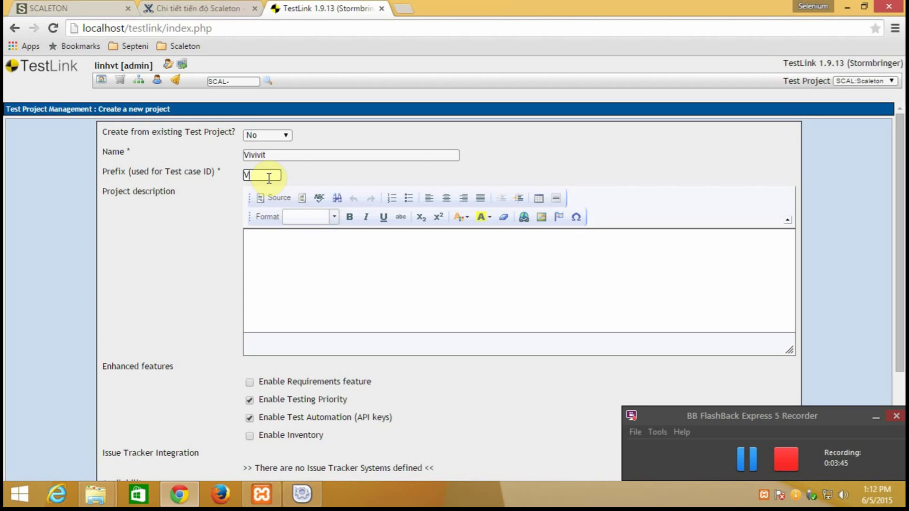
{"action": "type", "text": "VIVI"}
Review the enhanced feature and availability options, leave them at their defaults, and create the project
{"action": "scroll", "coordinate": [180, 292], "scroll_direction": "down", "scroll_amount": 2}
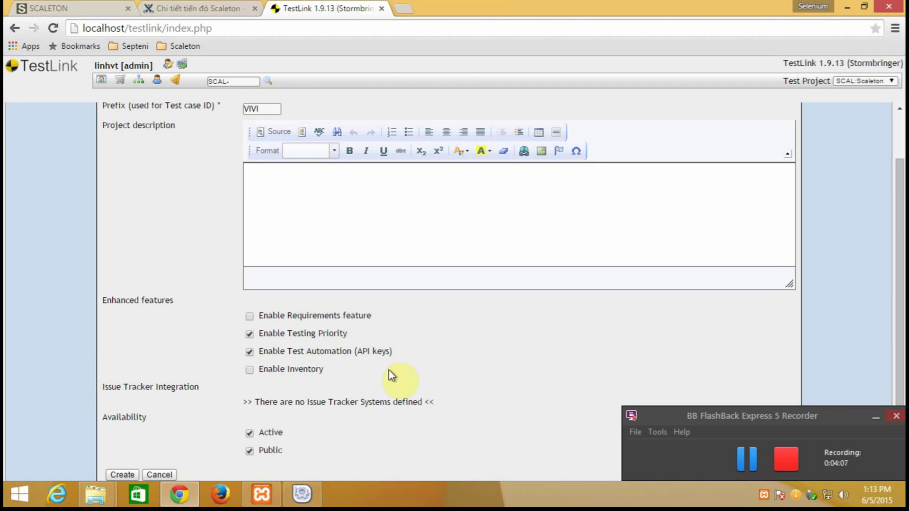
{"action": "scroll", "coordinate": [397, 371], "scroll_direction": "down", "scroll_amount": 2}
{"action": "scroll", "coordinate": [261, 384], "scroll_direction": "up", "scroll_amount": 4}
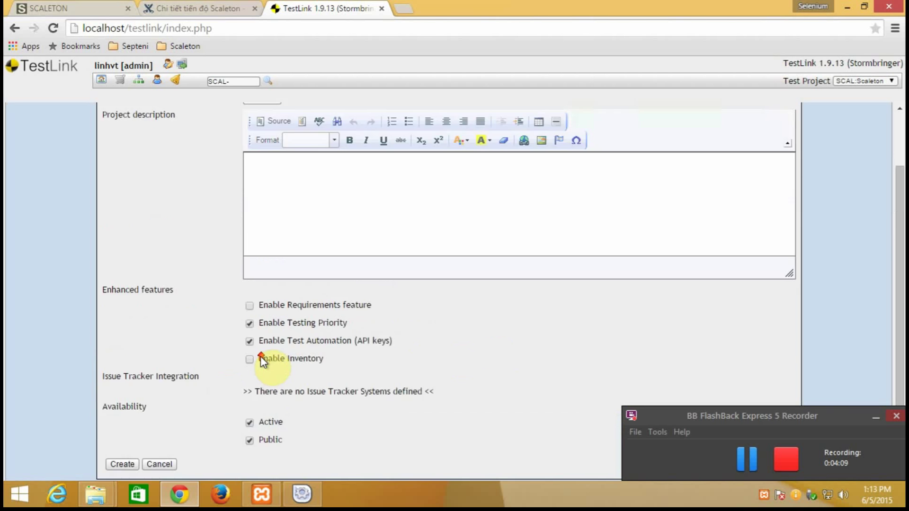
{"action": "scroll", "coordinate": [378, 332], "scroll_direction": "down", "scroll_amount": 3}
{"action": "left_click", "coordinate": [130, 410]}
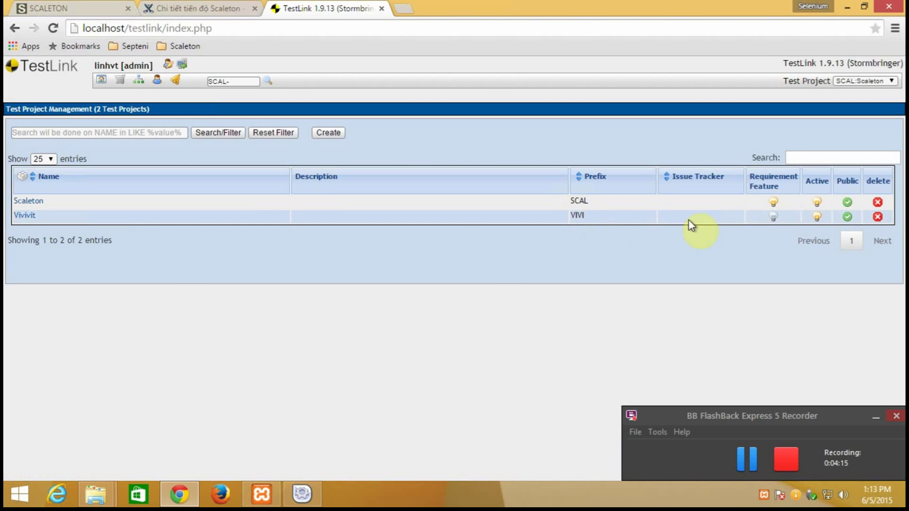
Enable the Requirements feature for the Vivivit test project and save the project
{"action": "left_click", "coordinate": [773, 218]}
{"action": "left_click", "coordinate": [745, 456]}
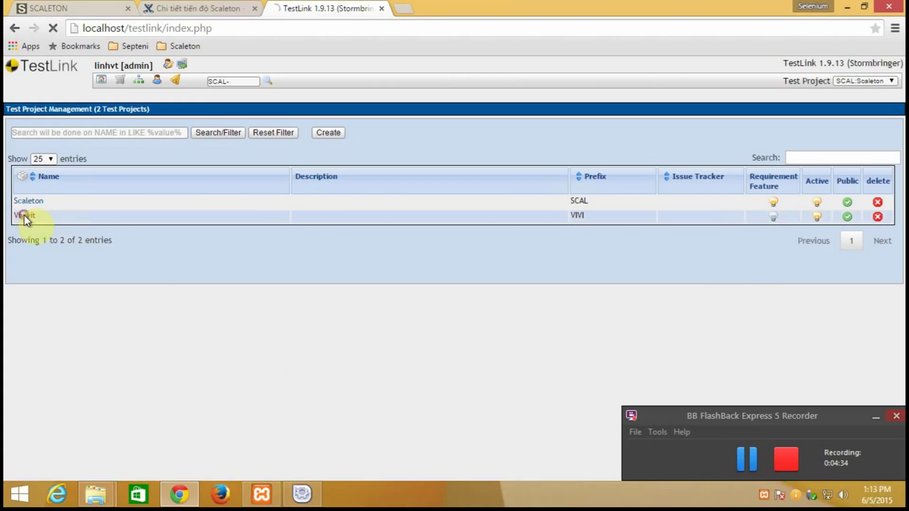
{"action": "left_click", "coordinate": [25, 215]}
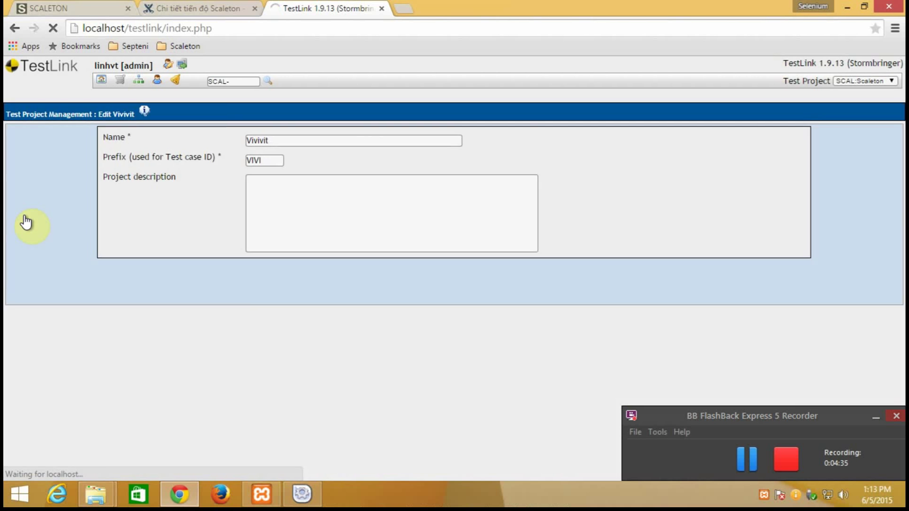
{"action": "scroll", "coordinate": [349, 270], "scroll_direction": "down", "scroll_amount": 3}
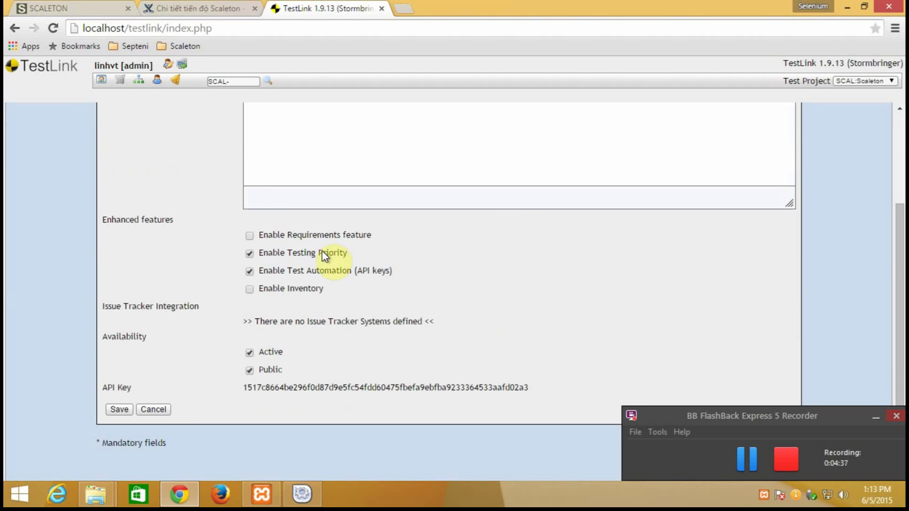
{"action": "left_click", "coordinate": [249, 235]}
{"action": "left_click", "coordinate": [119, 409]}
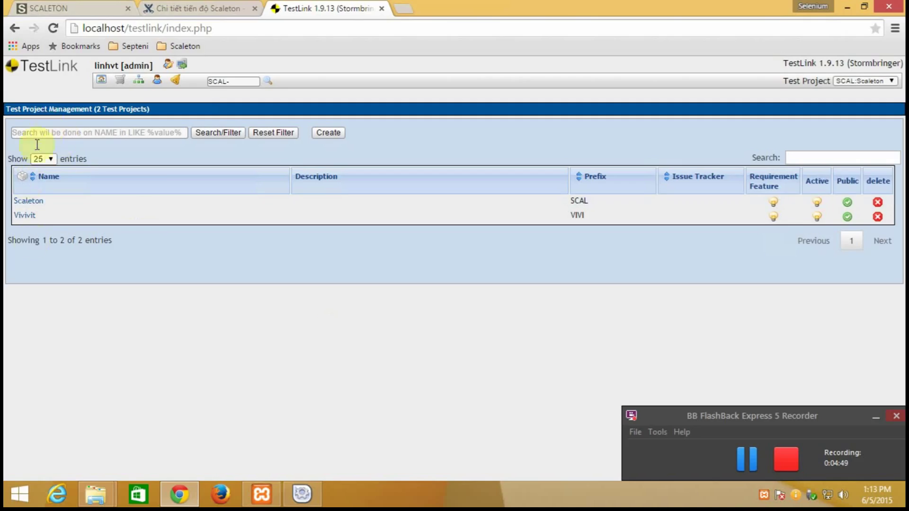
Return to the TestLink home page and switch the active test project to Scaleton and back to Vivivit
{"action": "left_click", "coordinate": [39, 65]}
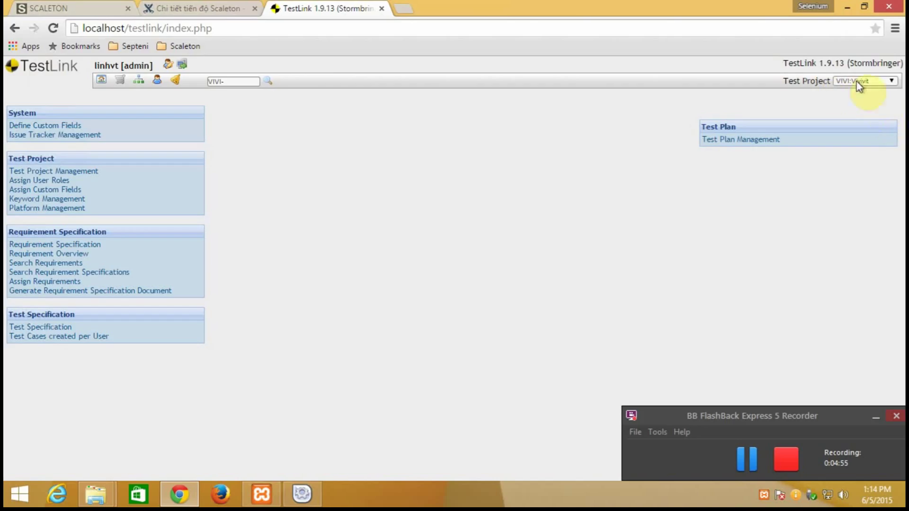
{"action": "left_click", "coordinate": [890, 84]}
{"action": "left_click", "coordinate": [875, 91]}
{"action": "left_click", "coordinate": [859, 81]}
{"action": "left_click", "coordinate": [854, 98]}
{"action": "left_click", "coordinate": [232, 81]}
Make Scaleton the active test project and leave the prefix SCAL- in the test case search field
{"action": "left_click", "coordinate": [892, 81]}
{"action": "left_click", "coordinate": [876, 89]}
{"action": "left_click_drag", "start_coordinate": [231, 81], "coordinate": [196, 80]}
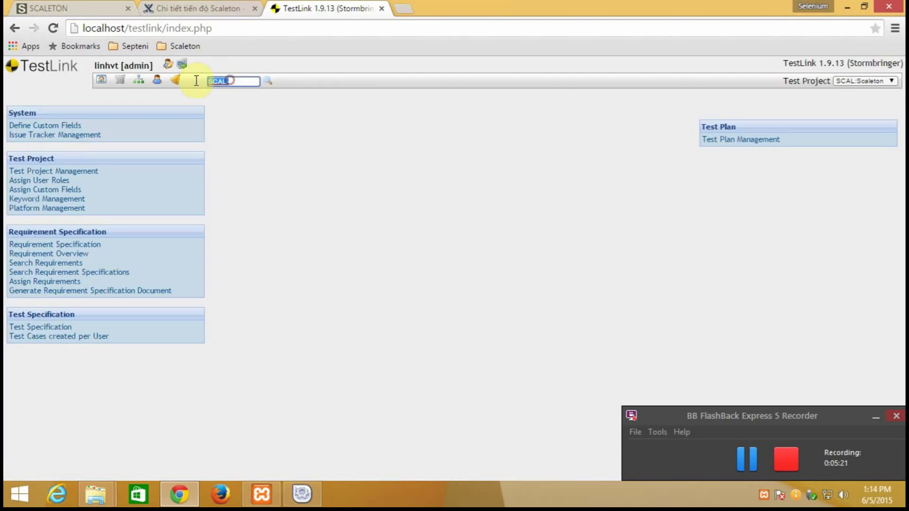
{"action": "left_click", "coordinate": [239, 81]}
{"action": "type", "text": "-"}
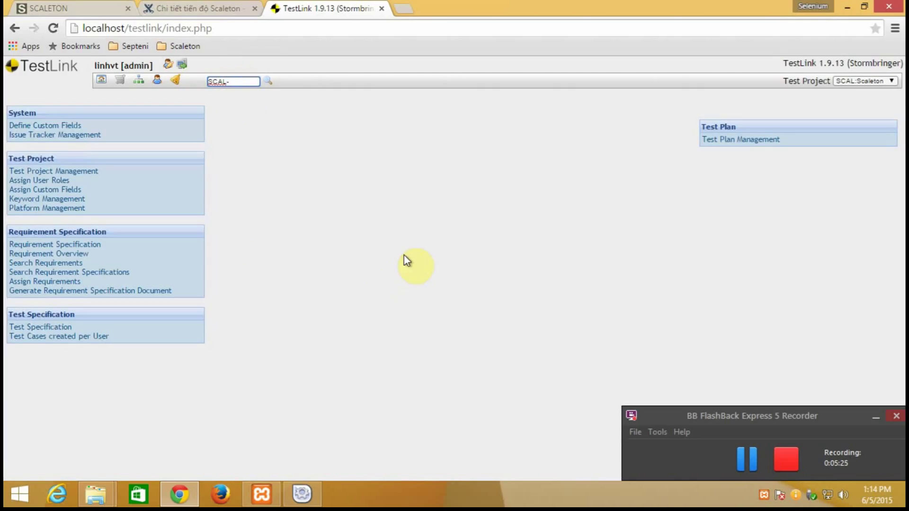